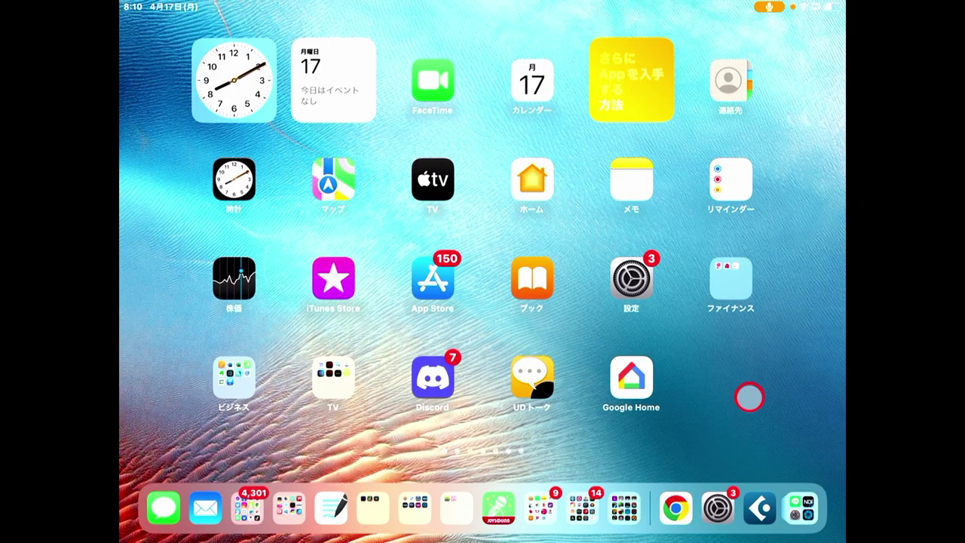
Open the chord prompt generator and set the key to D minor.
left_click(676, 507)
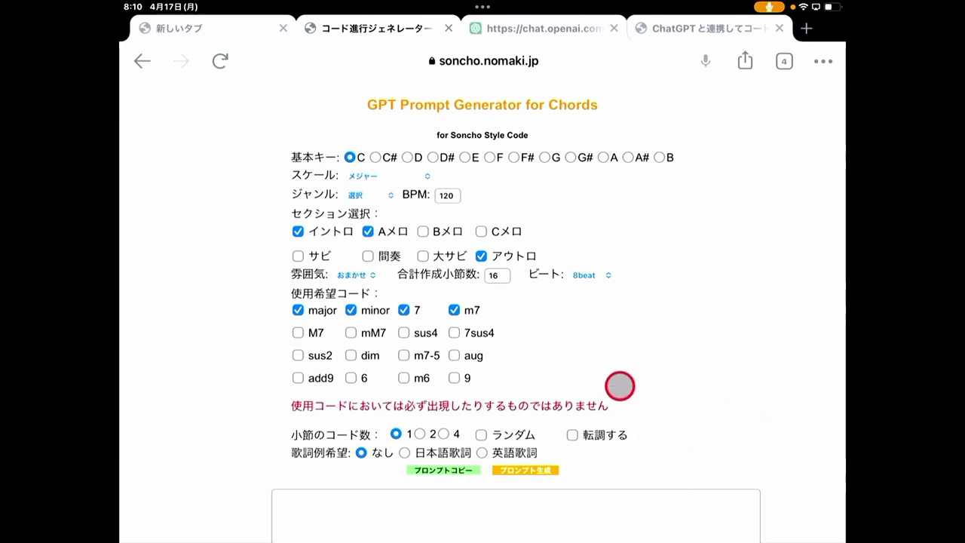
left_click(414, 157)
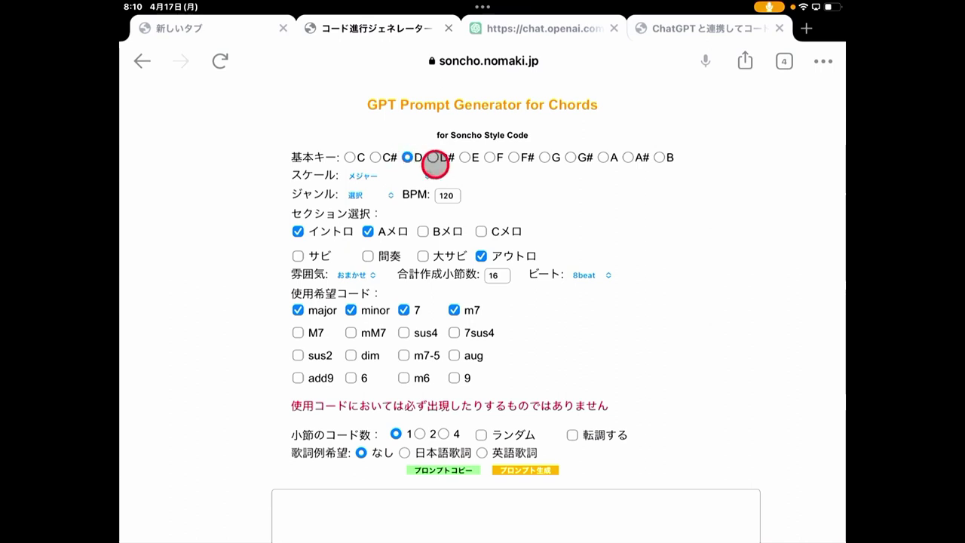
left_click(417, 176)
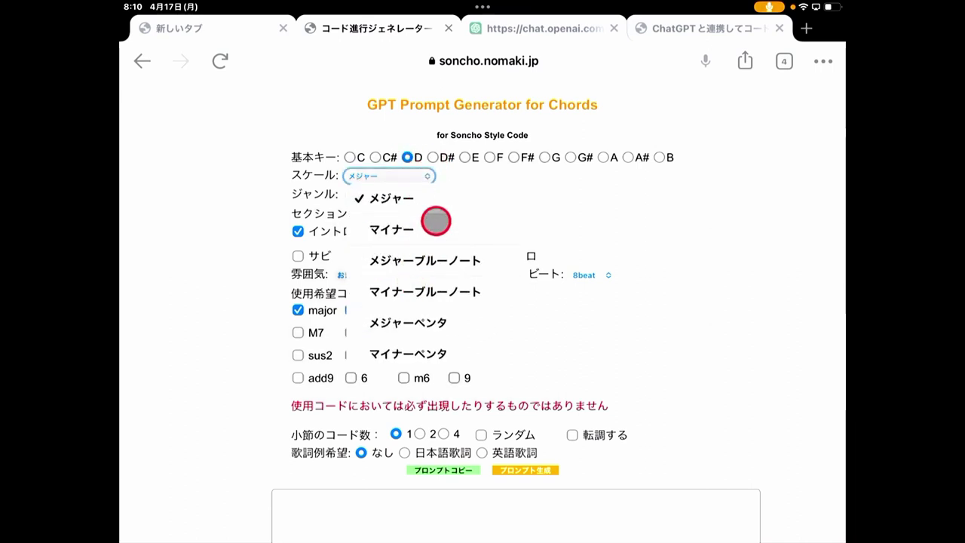
left_click(435, 221)
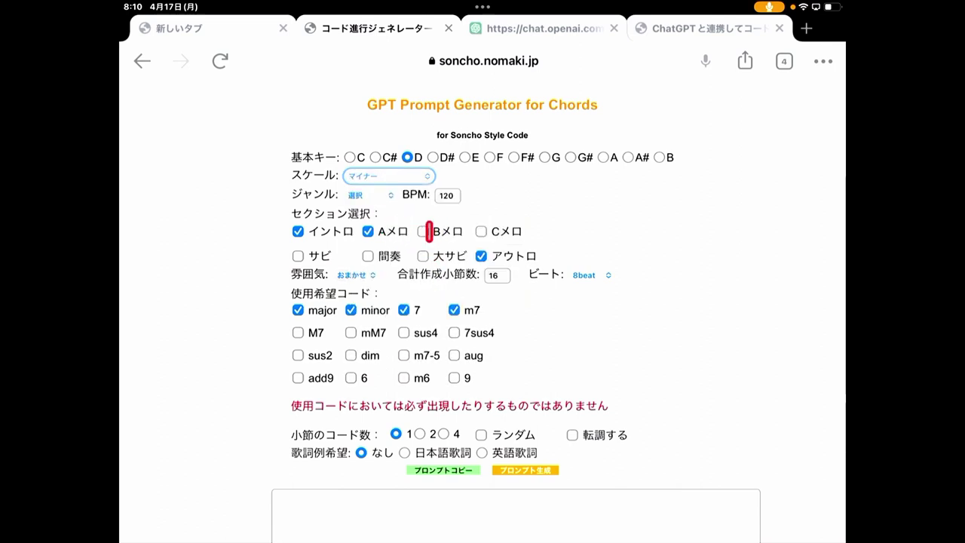
Include the Bメロ and Cメロ sections and set the total bar count to 32.
left_click(426, 232)
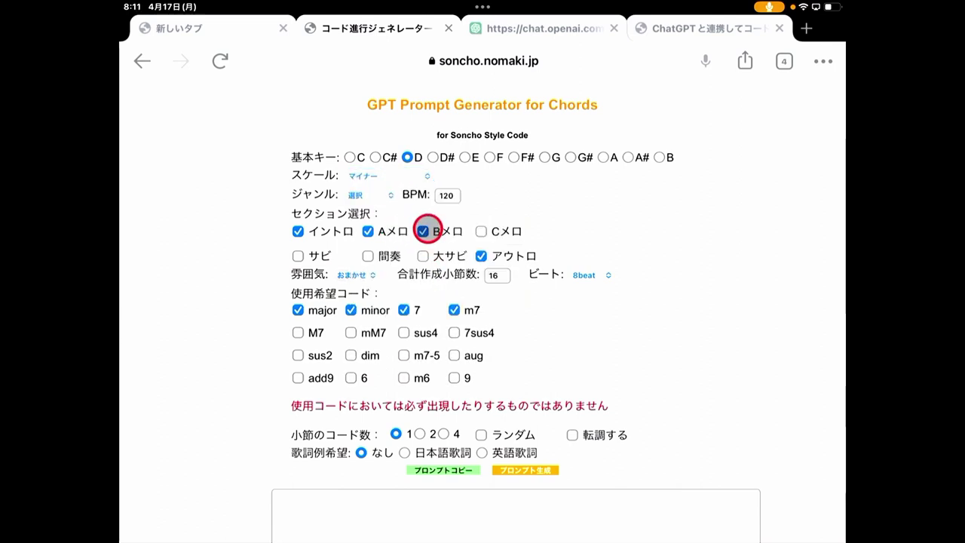
left_click(481, 232)
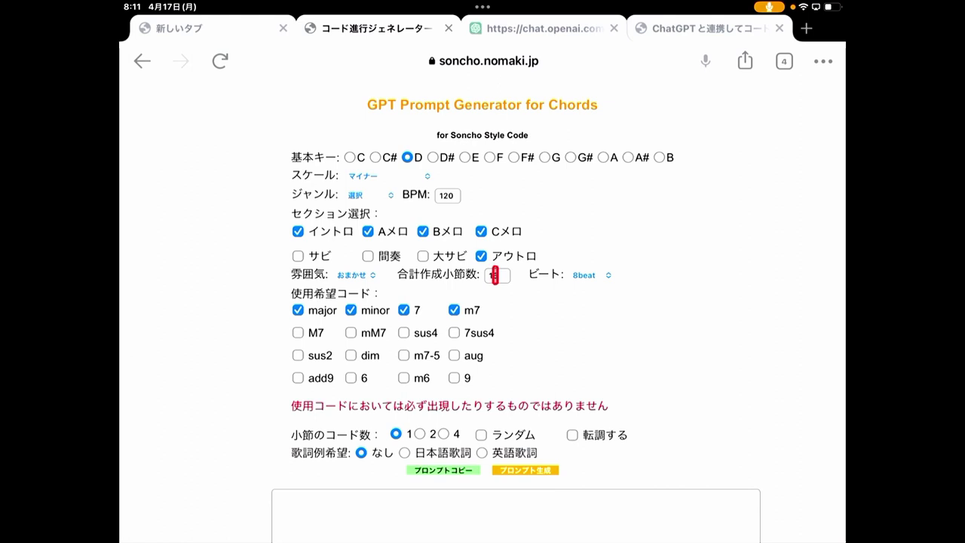
left_click(494, 275)
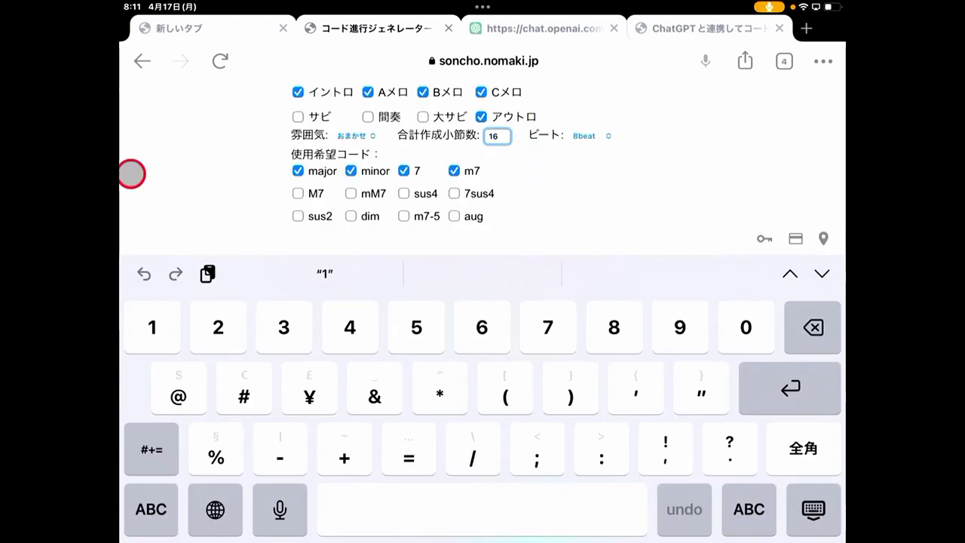
type("32")
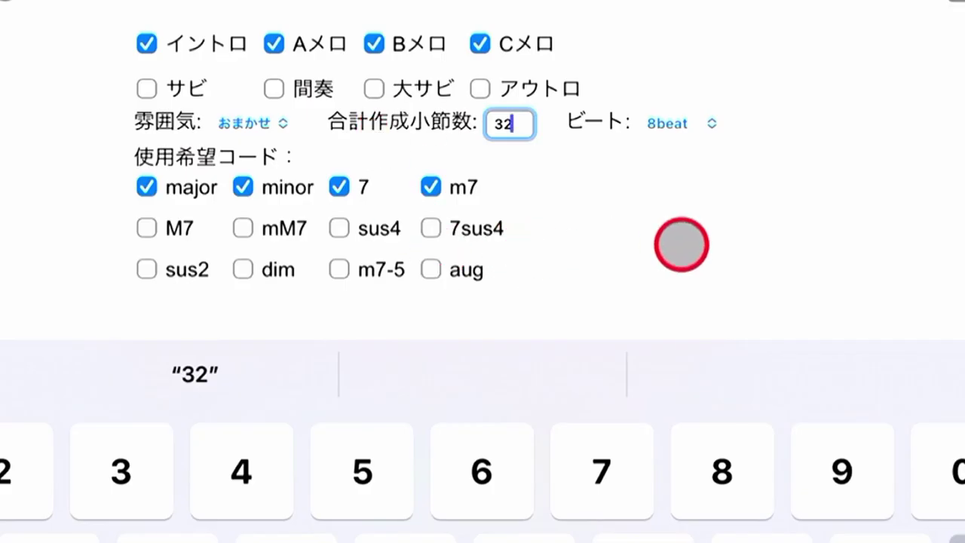
left_click(681, 244)
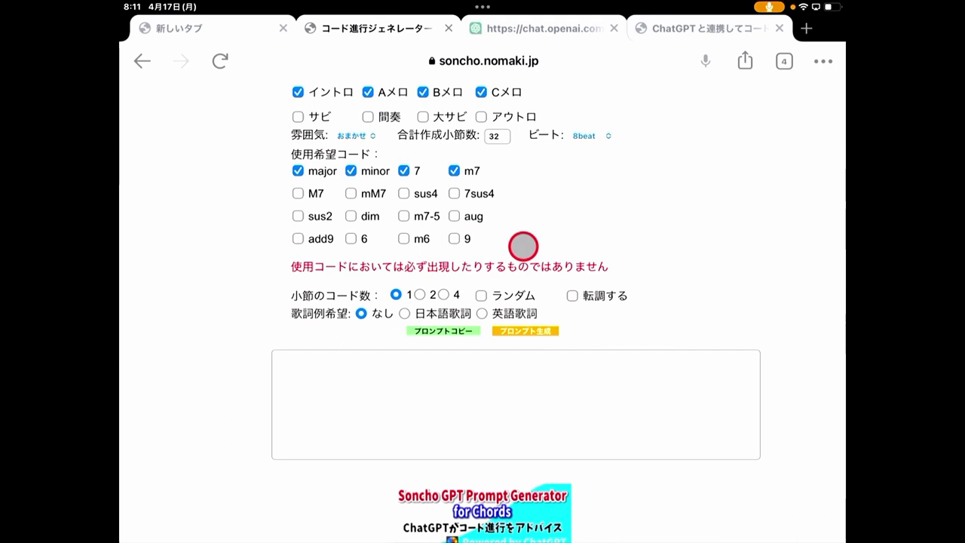
Pick ジャズ as the genre and tick ランダム for the number of chords per bar.
scroll(523, 248, "up", 3)
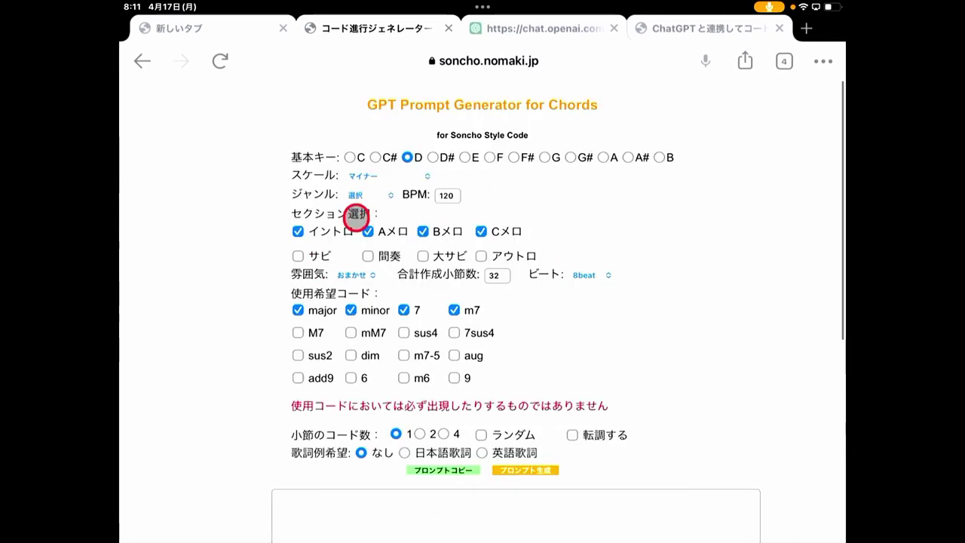
left_click(387, 194)
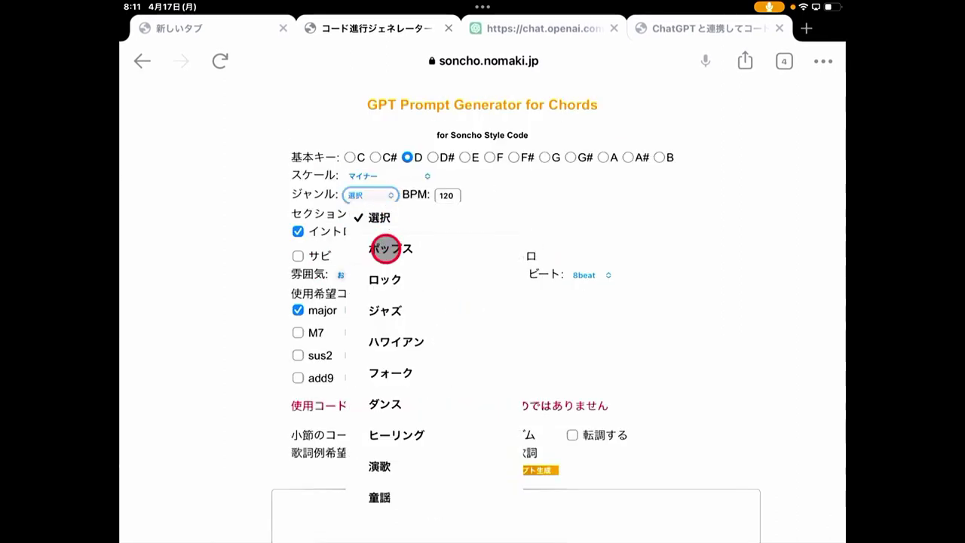
left_click(389, 304)
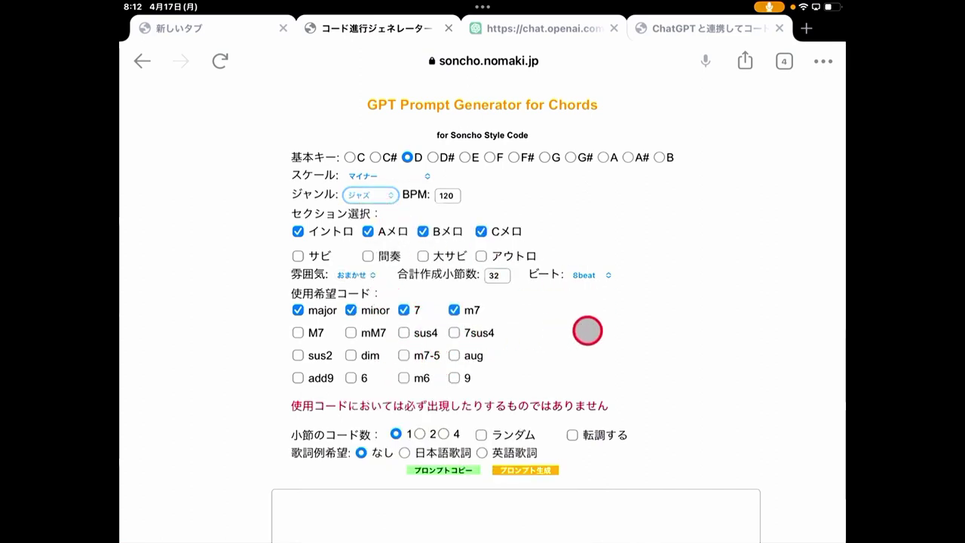
scroll(597, 331, "down", 2)
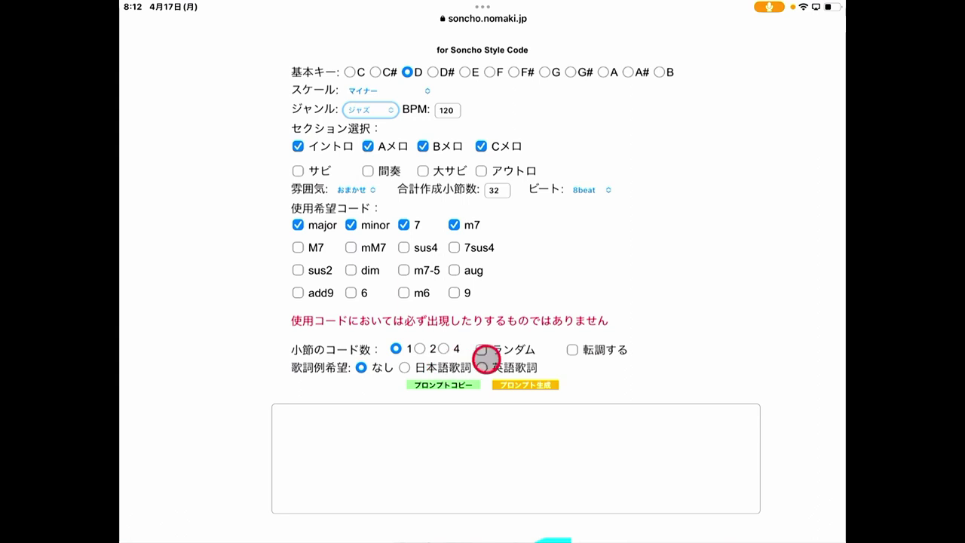
left_click(481, 349)
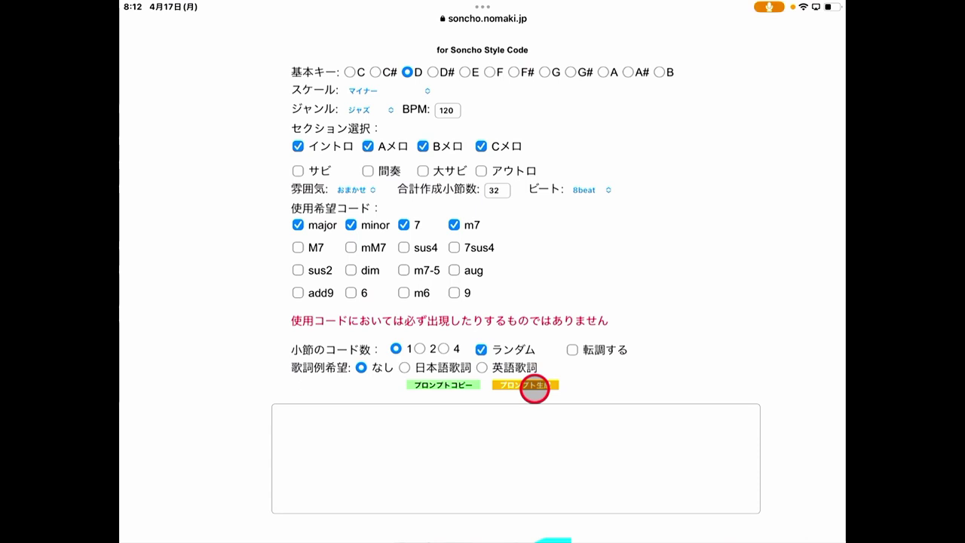
Generate the D-minor jazz prompt, copy it to the clipboard, and go to the ChatGPT tab.
left_click(535, 389)
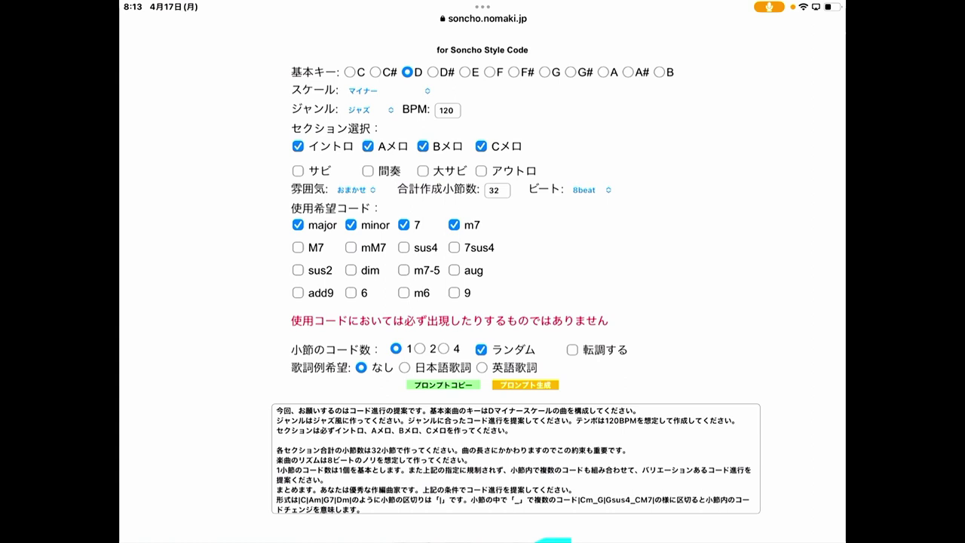
left_click(443, 384)
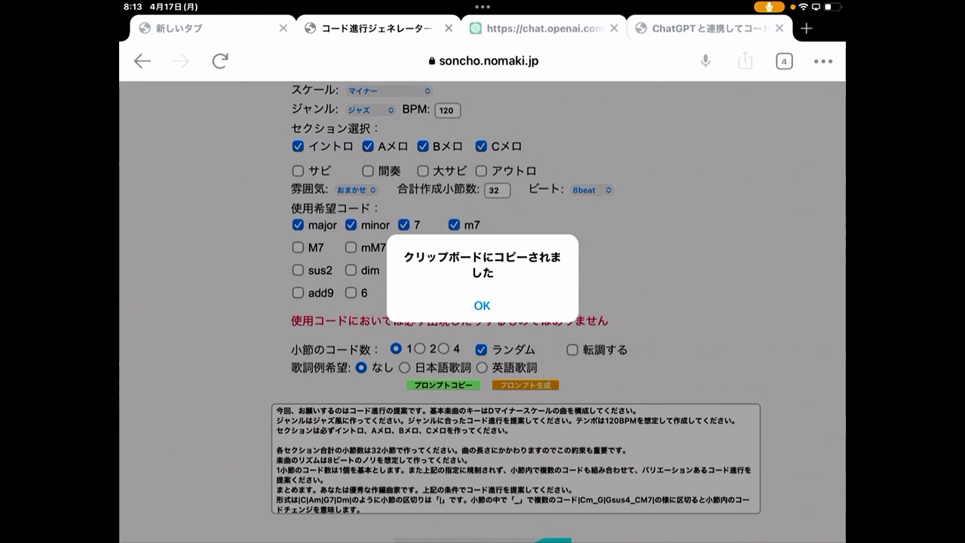
left_click(482, 305)
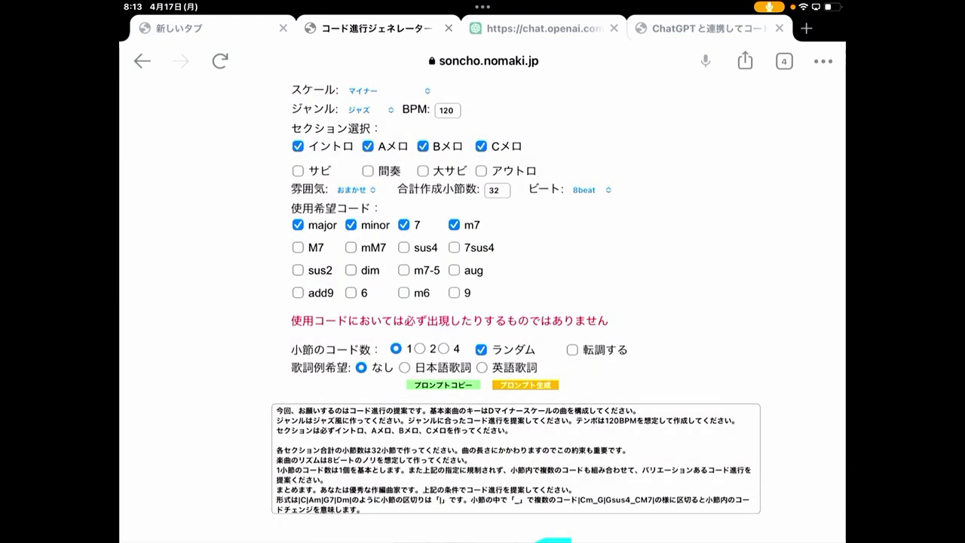
left_click(543, 28)
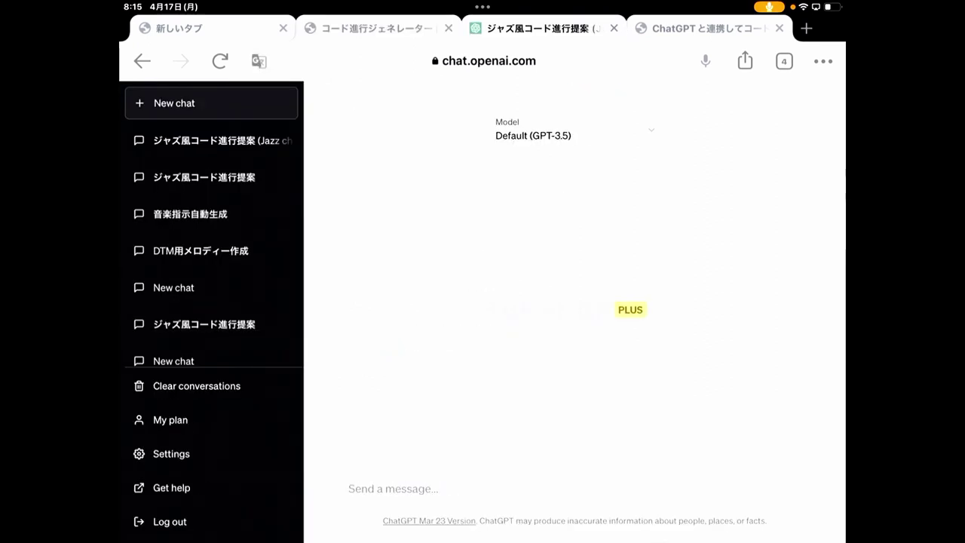
Set the new chat's model to GPT-4 and restore the page to its original English.
left_click(573, 132)
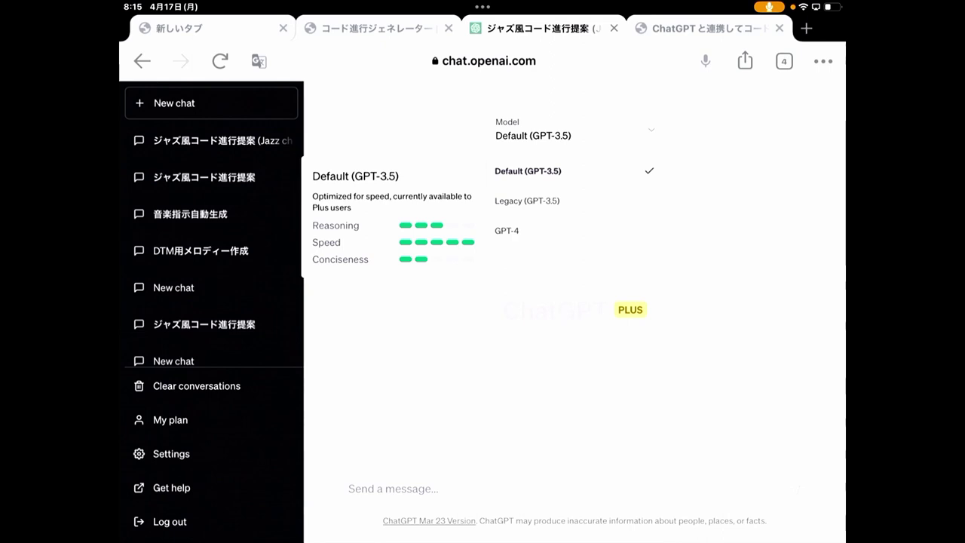
left_click(507, 229)
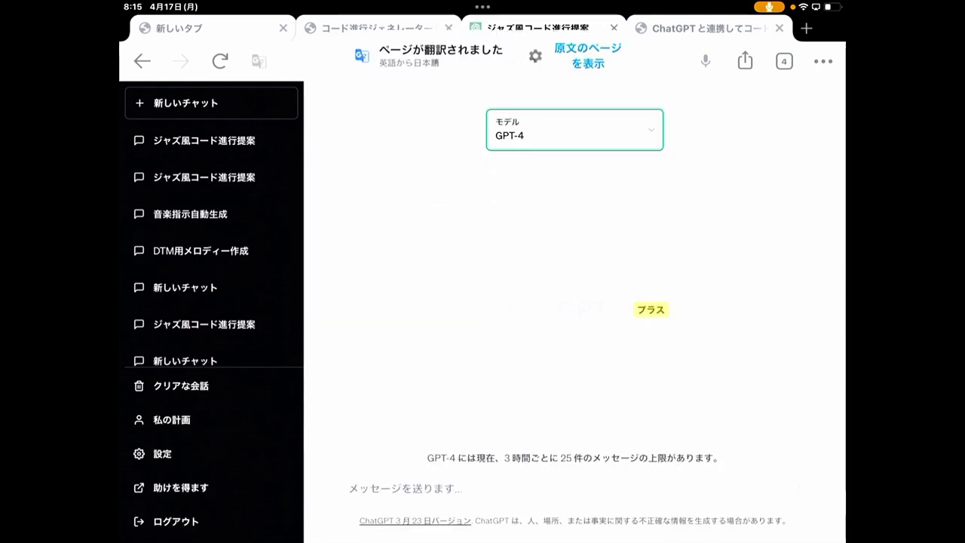
left_click(588, 100)
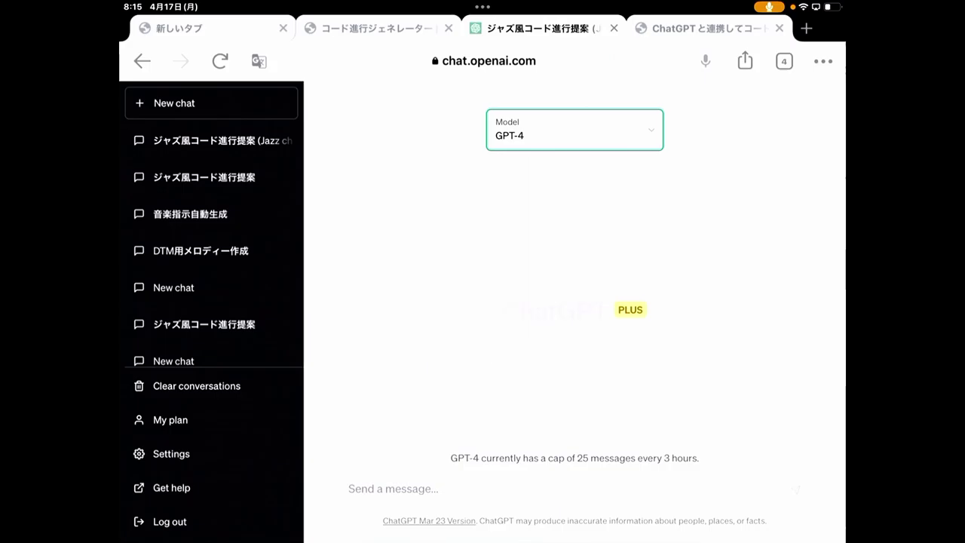
left_click(392, 169)
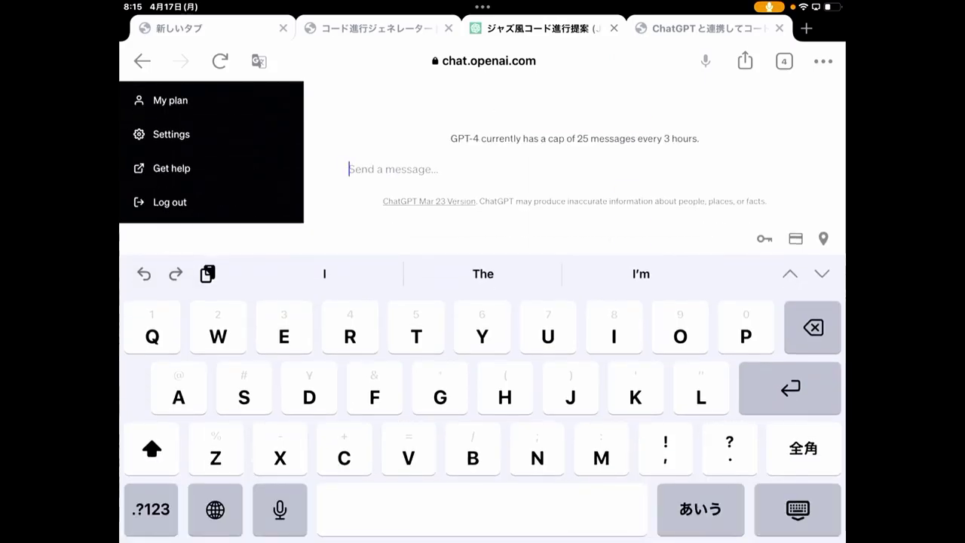
Paste the copied Soncho chord prompt into the message field and send it.
key("ctrl+v")
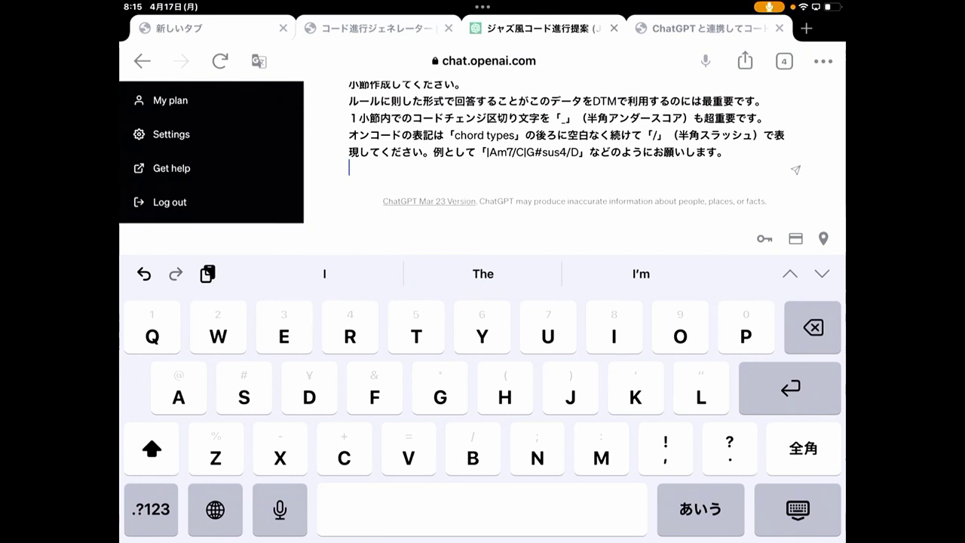
key("Return")
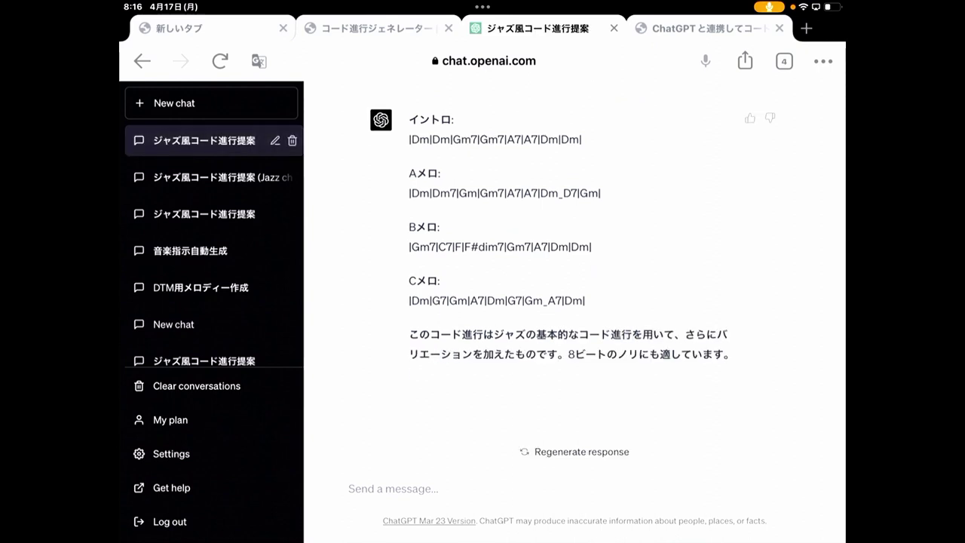
Copy the reply's intro through Cメロ chord lines, then go to the Chords Player tab.
scroll(573, 257, "up", 1)
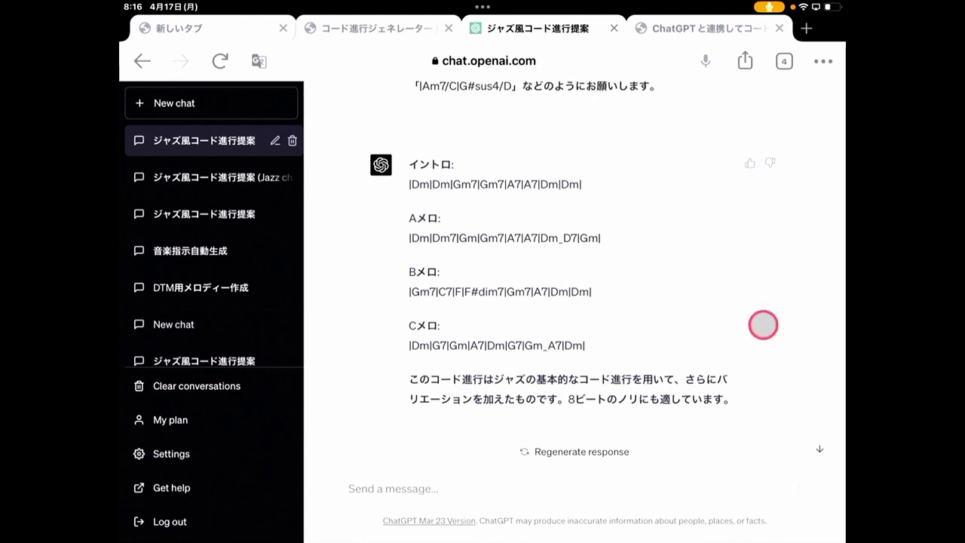
mouse_move(595, 344)
left_mouse_down()
mouse_move(422, 322)
mouse_move(407, 164)
left_mouse_up()
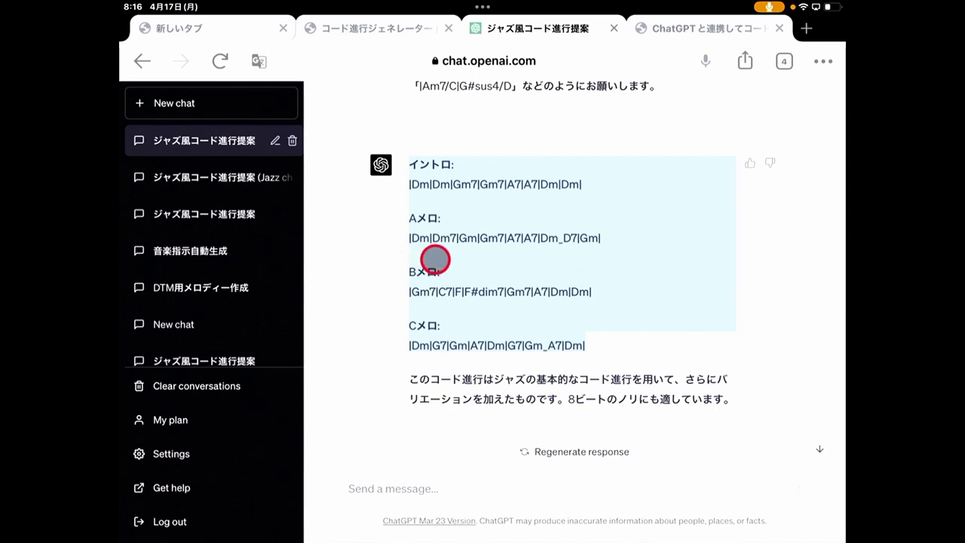
right_click(435, 259)
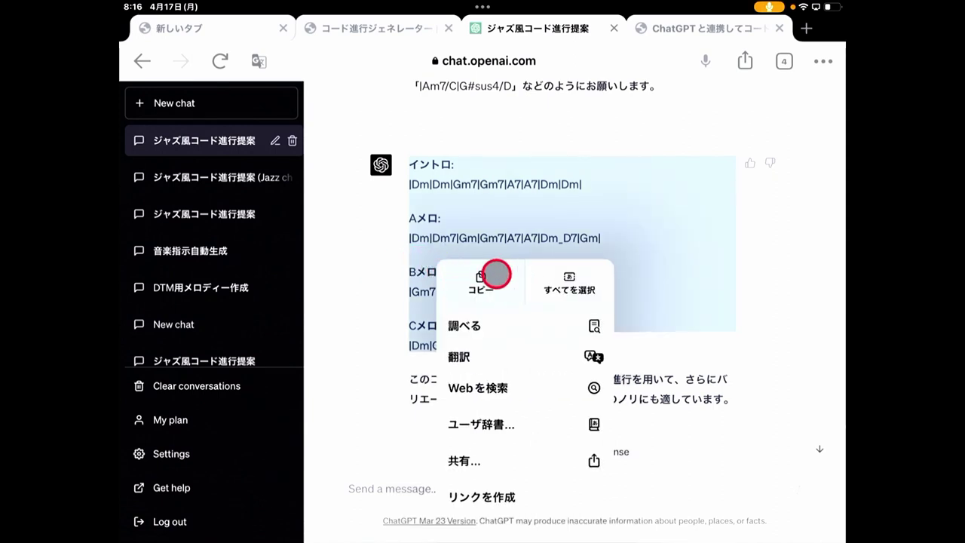
left_click(496, 275)
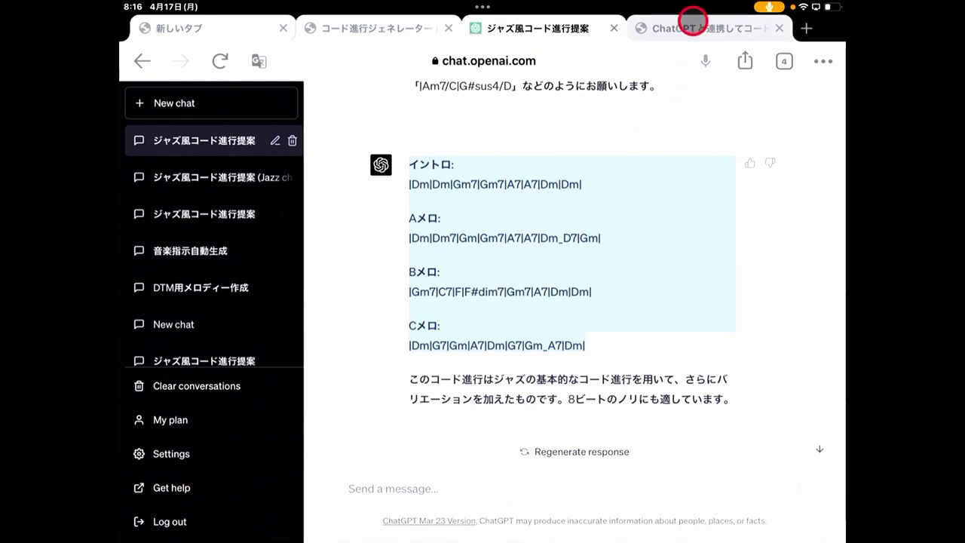
left_click(691, 25)
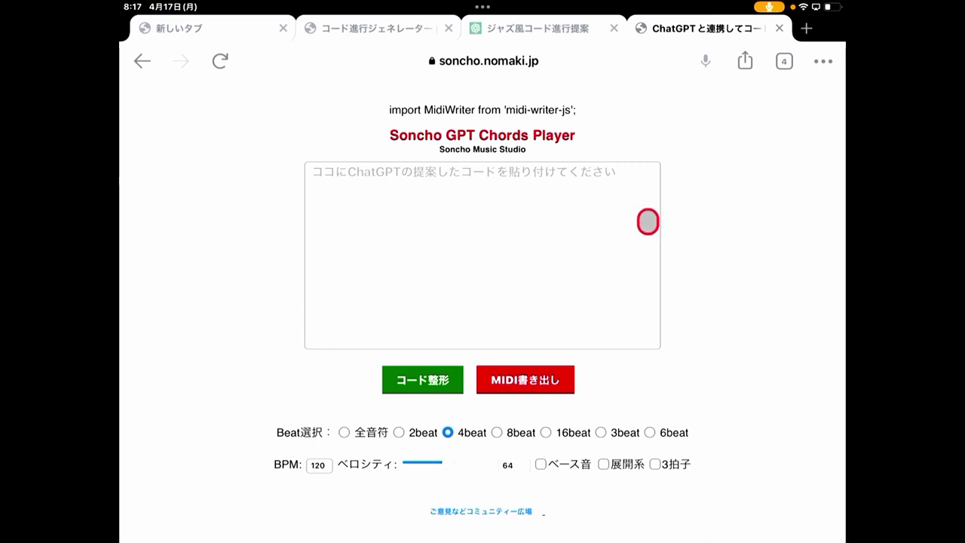
Paste the D-minor intro, Aメロ, Bメロ and Cメロ progressions into the empty chord box.
left_click(511, 215)
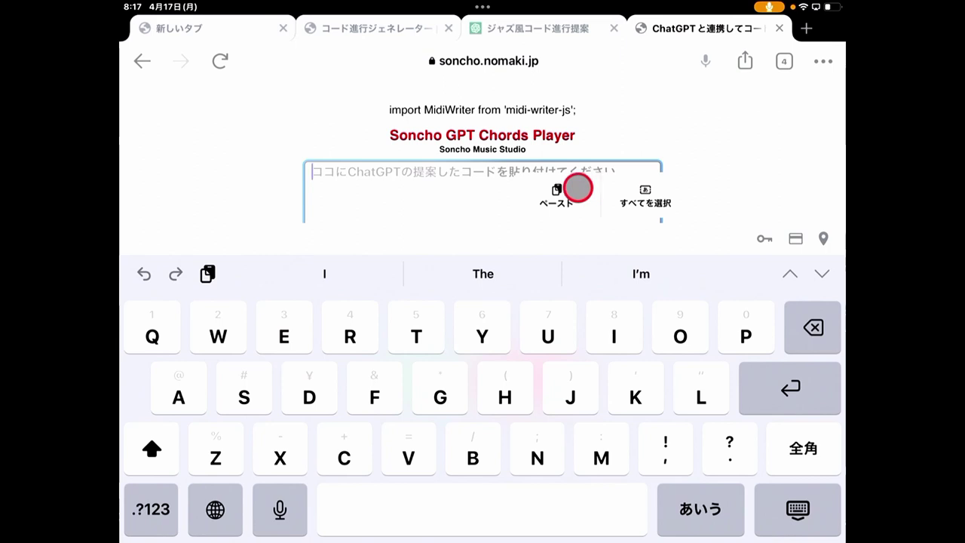
left_click(579, 189)
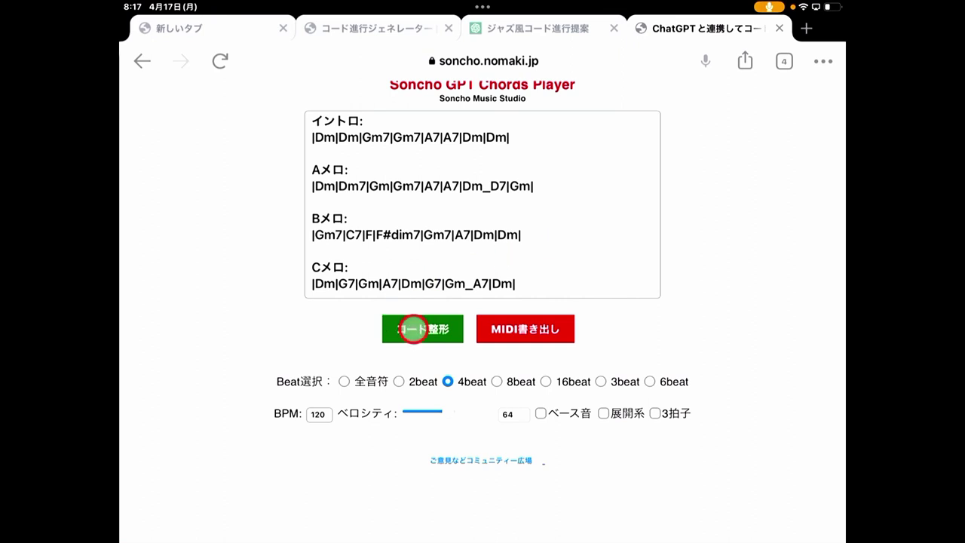
Run コード整形, choose 全音符 with 展開系 on, and export the chords via MIDI書き出し.
left_click(413, 329)
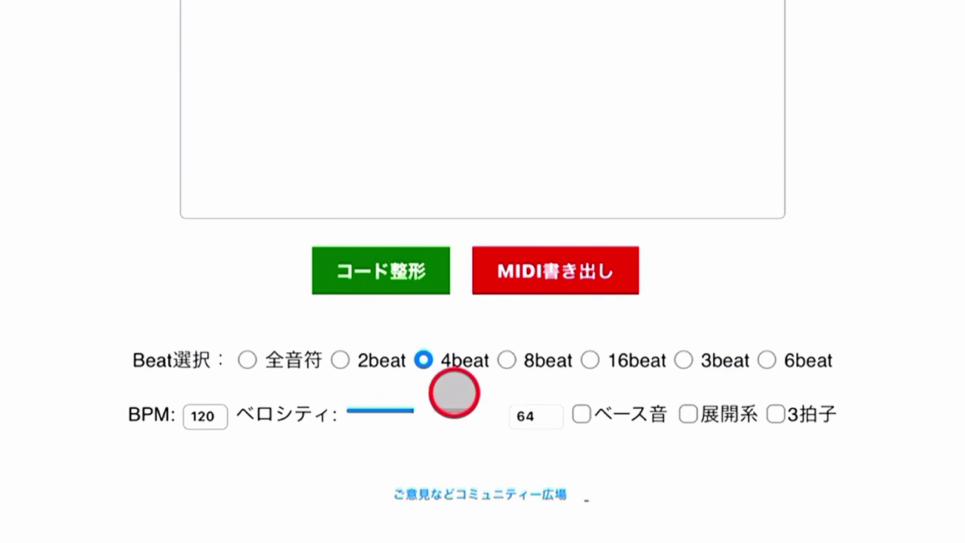
left_click(275, 349)
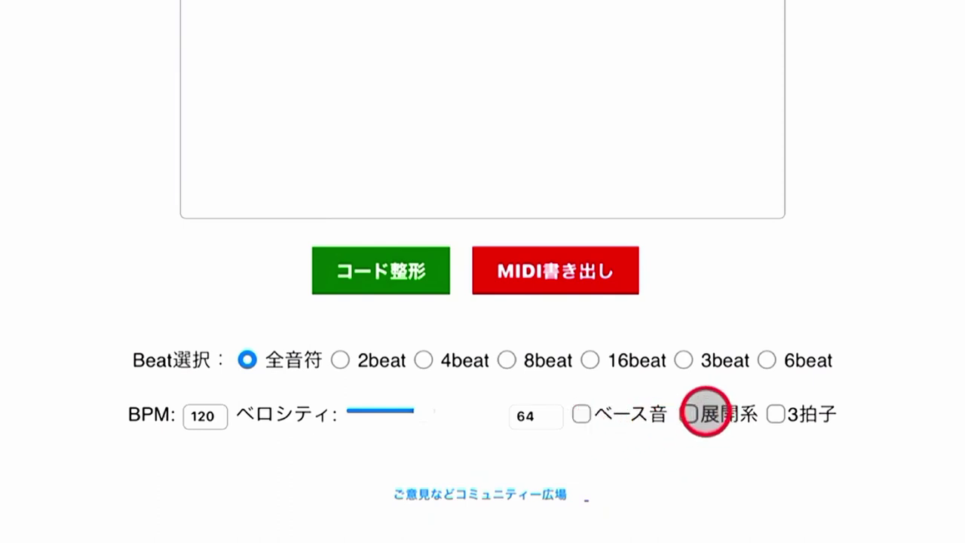
left_click(704, 413)
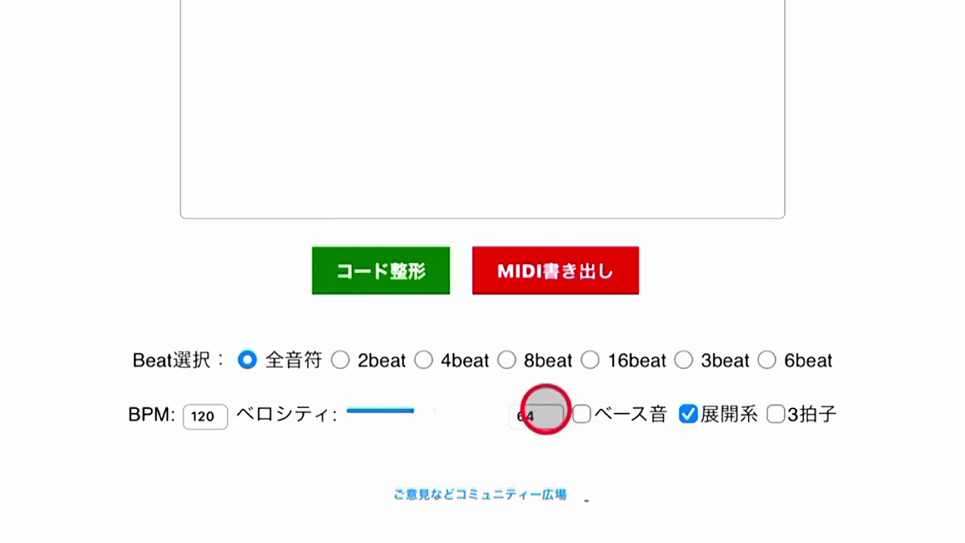
left_click(564, 275)
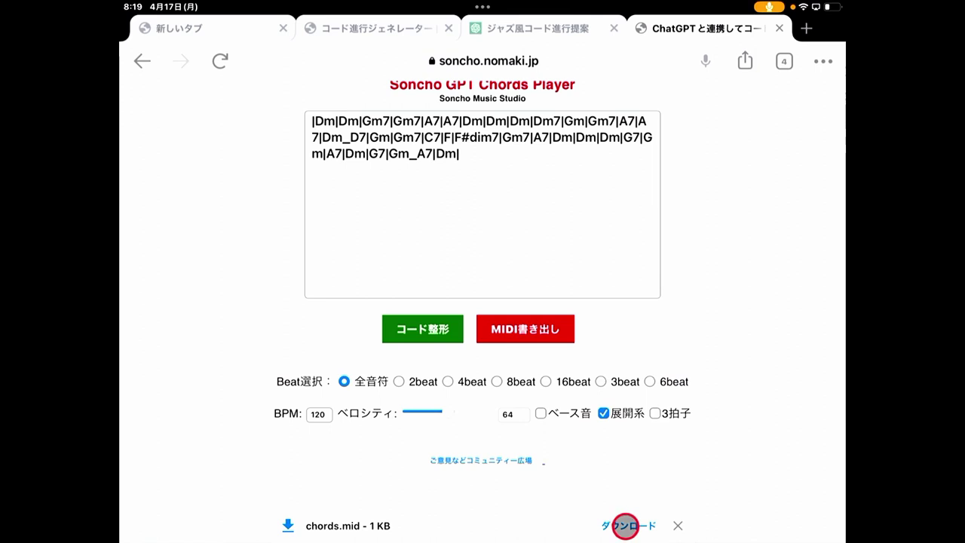
Download chords.mid and open its 次で開く... share sheet.
left_click(625, 526)
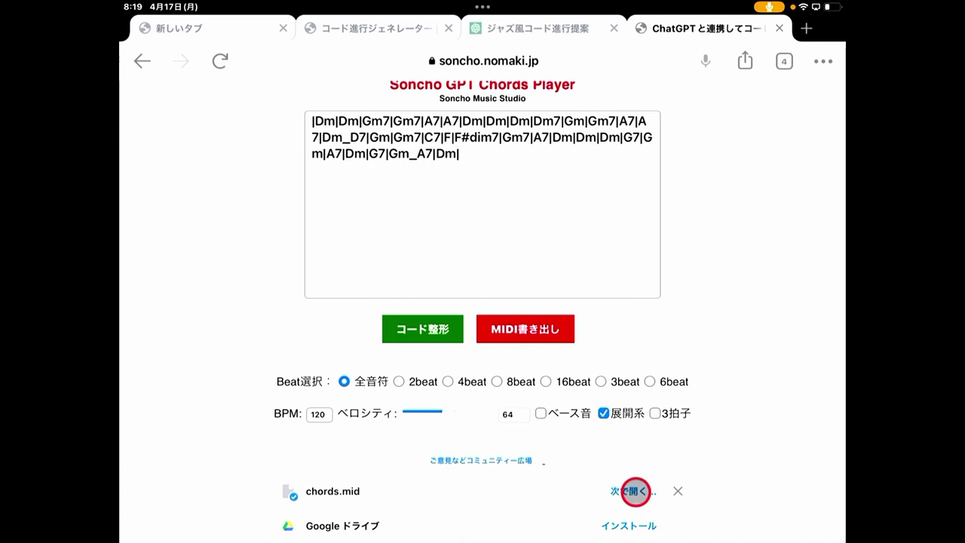
left_click(636, 490)
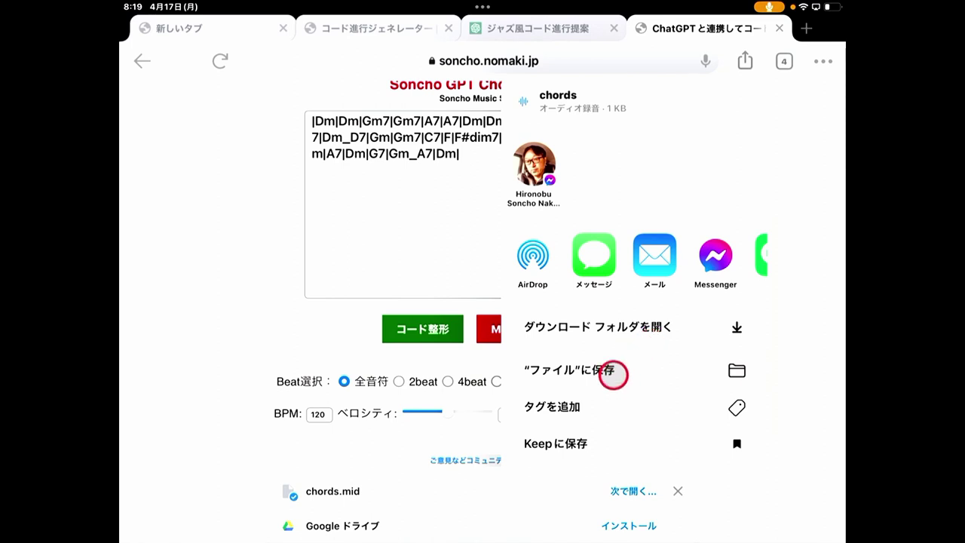
Save the MIDI file to このiPad > Cubasis 3 > MIDI > My MIDI Files as chordswww.
left_click(613, 373)
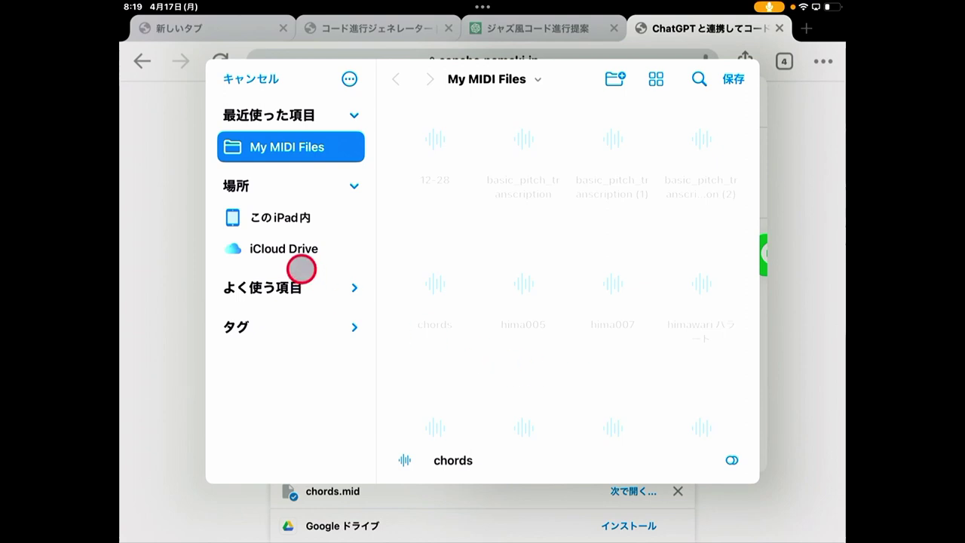
left_click(302, 217)
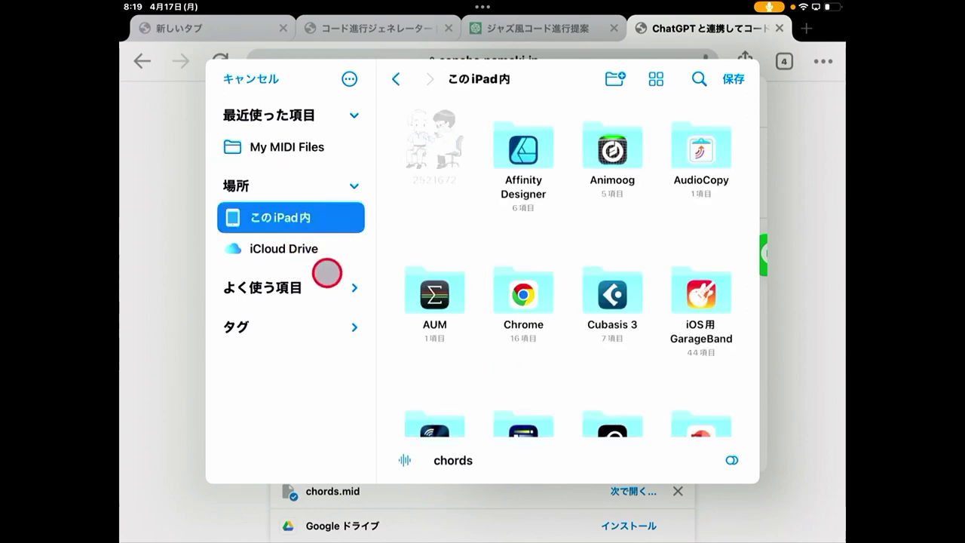
left_click(612, 295)
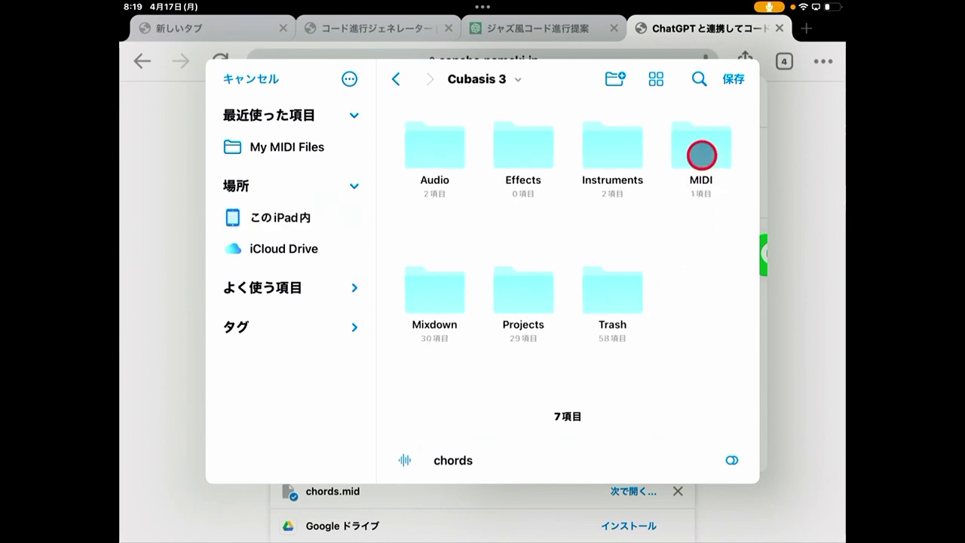
left_click(701, 154)
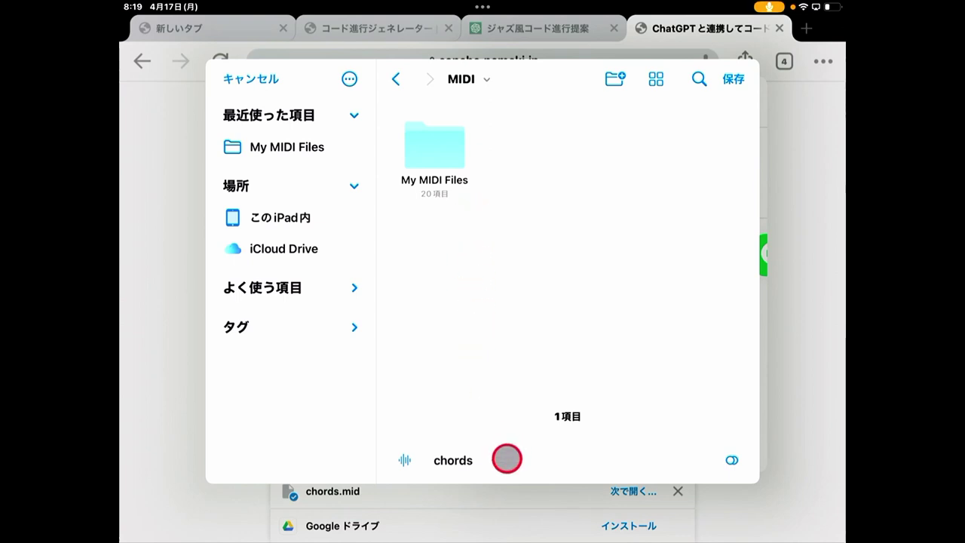
left_click(507, 459)
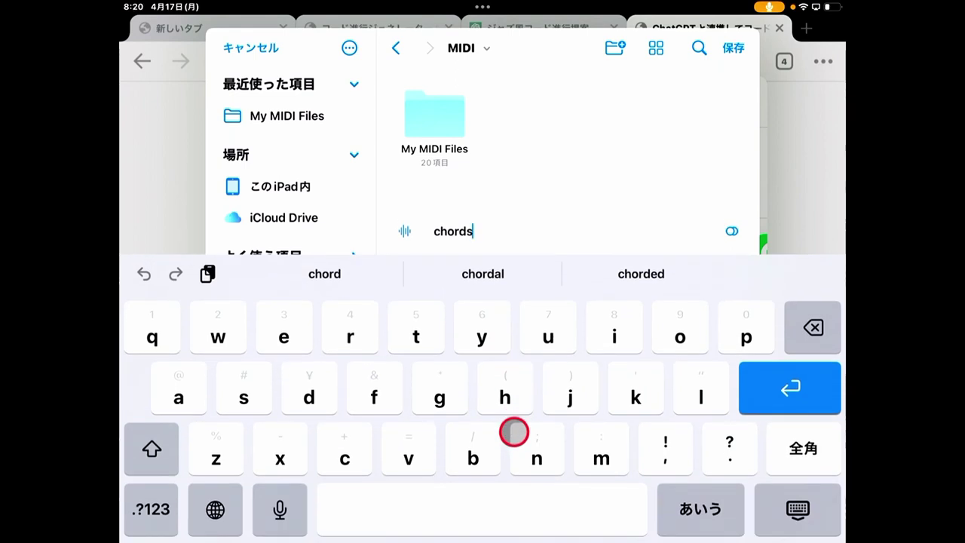
type("www")
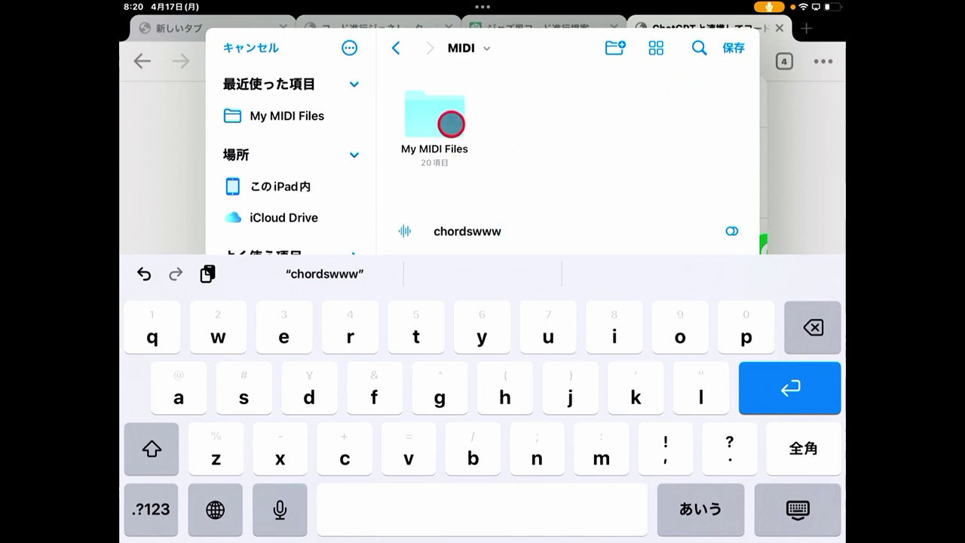
left_click(451, 124)
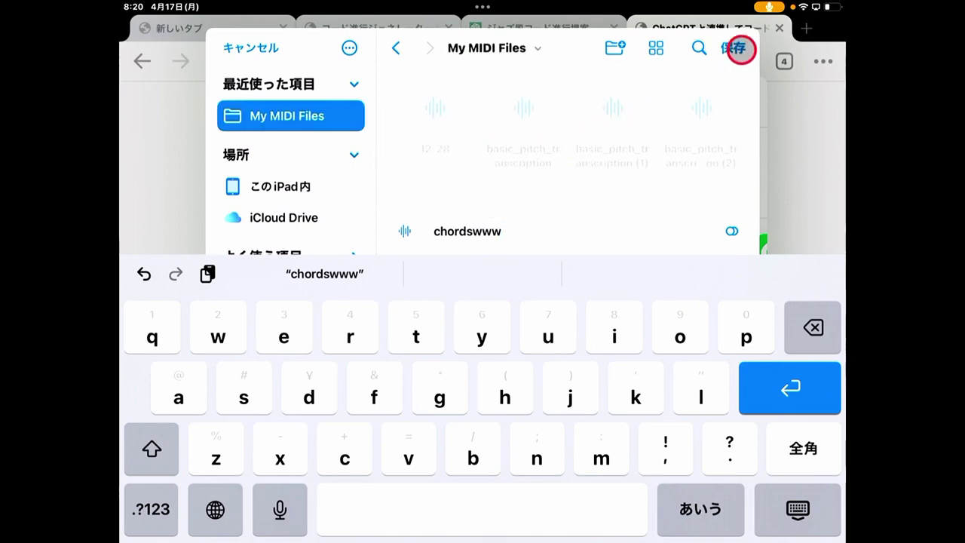
left_click(741, 49)
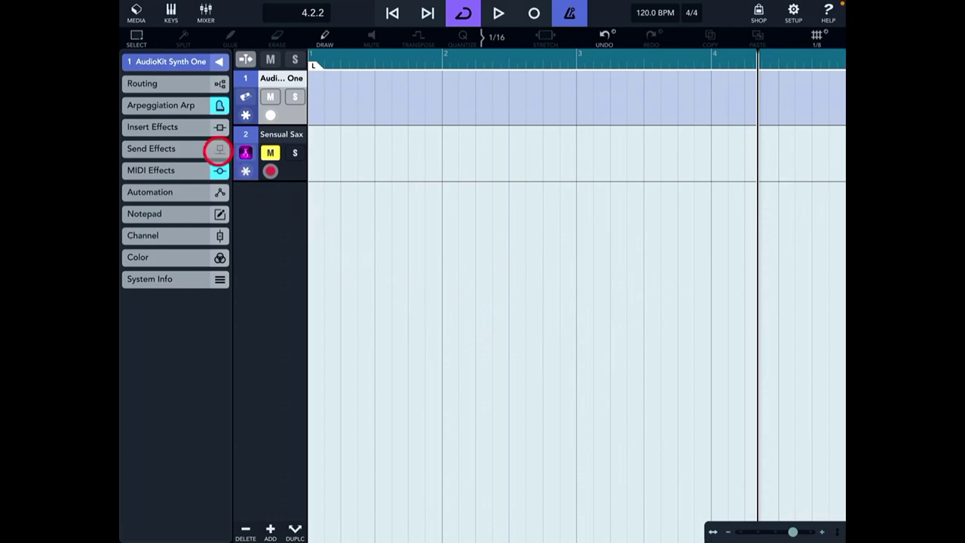
Import the chordswww MIDI file from MEDIA > MIDI > My MIDI Files onto track 1.
left_click(136, 12)
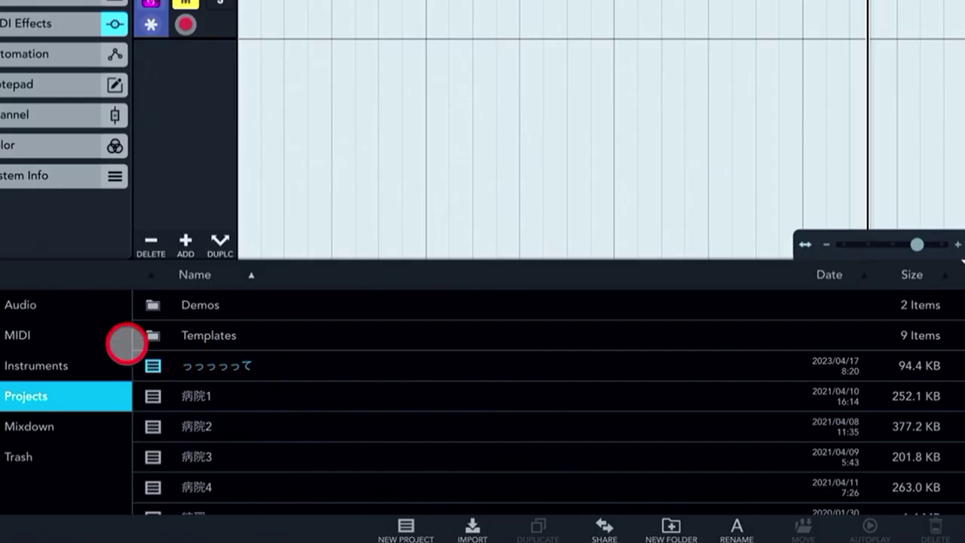
left_click(64, 334)
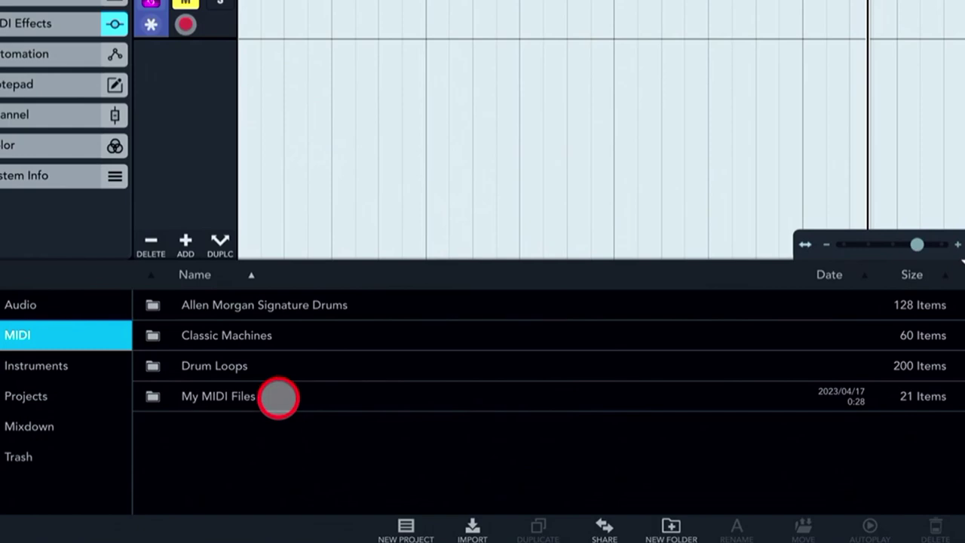
left_click(278, 397)
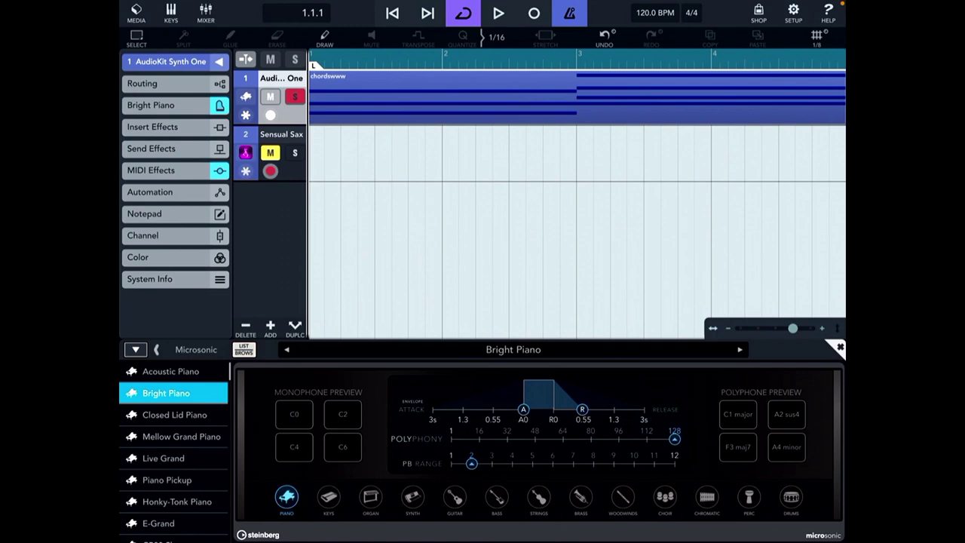
Play the imported chord progression on Bright Piano with the metronome off, then stop playback.
left_click(499, 12)
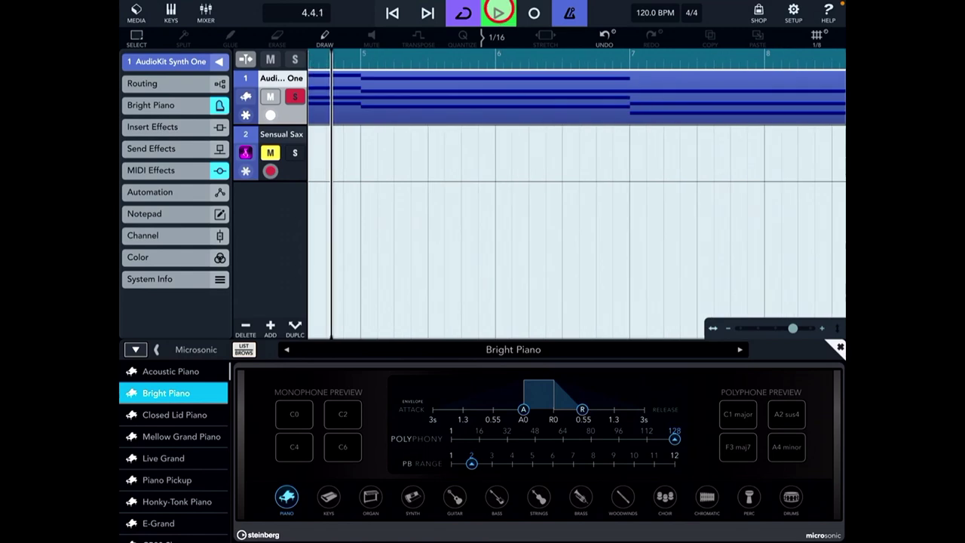
left_click(582, 16)
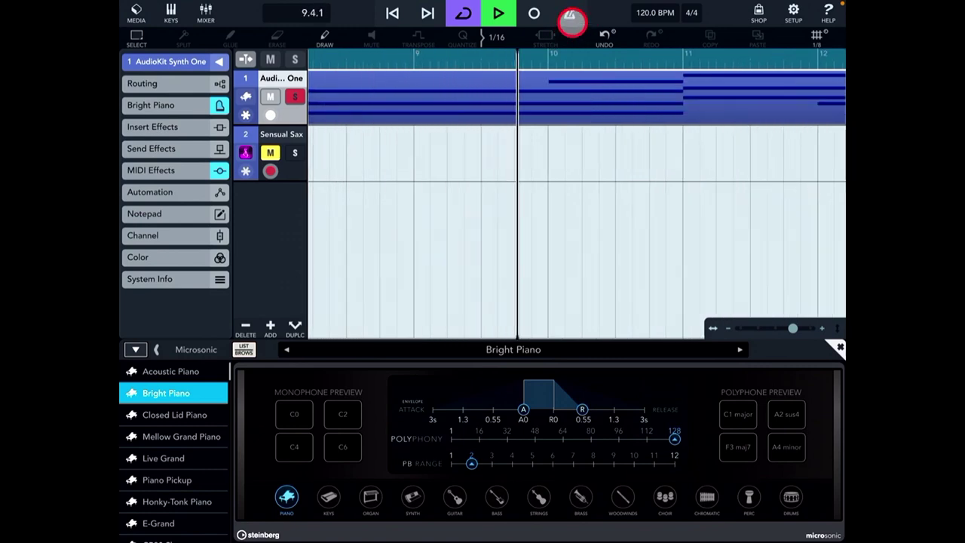
left_click(499, 13)
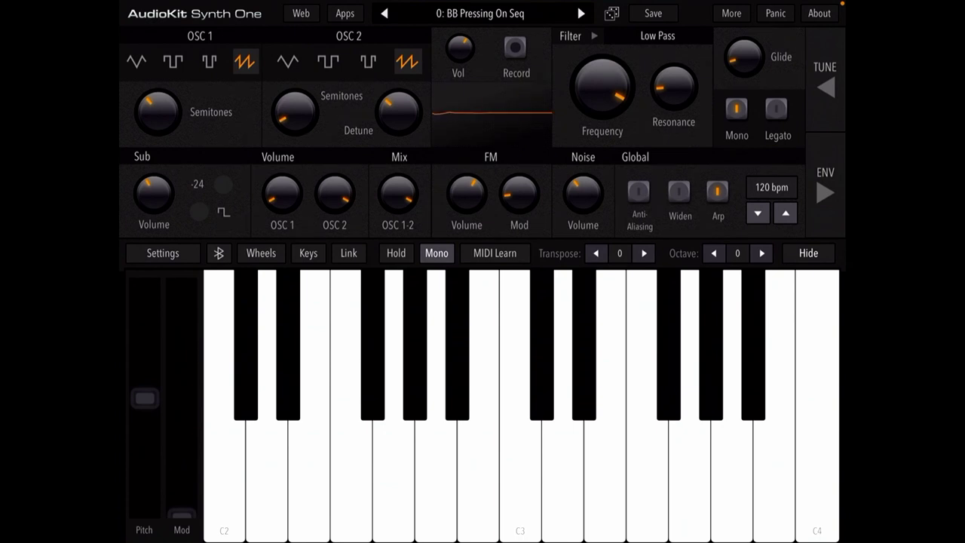
Play C3 in Synth One, then assign AudioKit Synth One as track 1's Inter-App instrument.
left_click(520, 468)
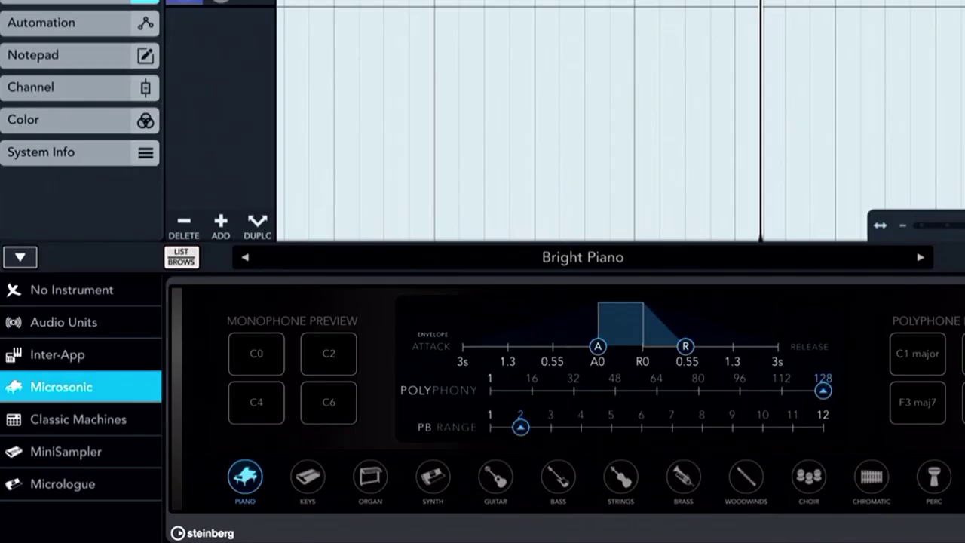
left_click(58, 355)
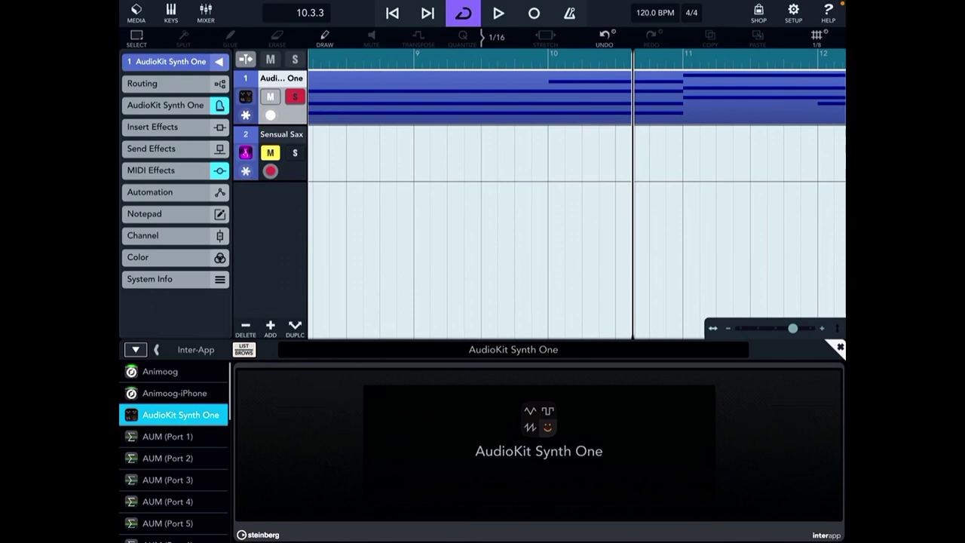
key("Home")
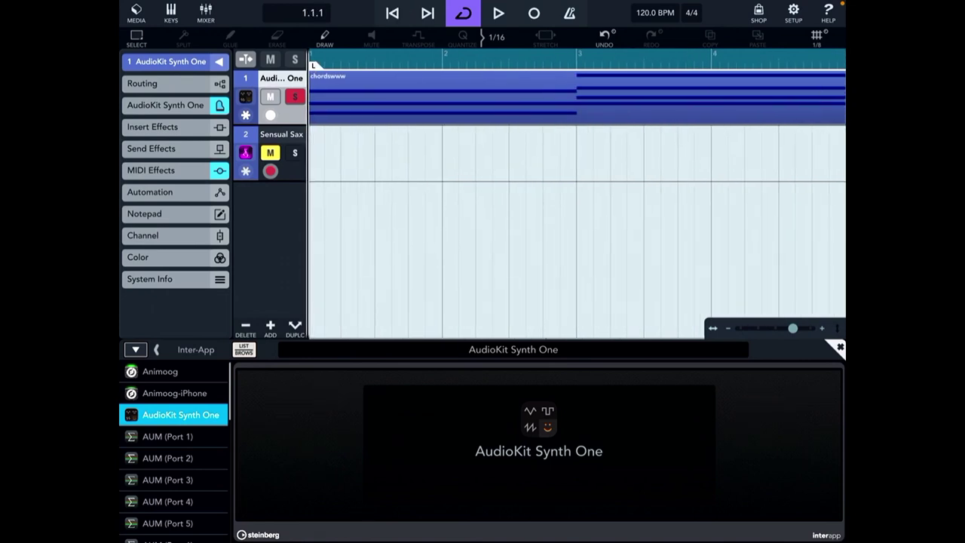
key("space")
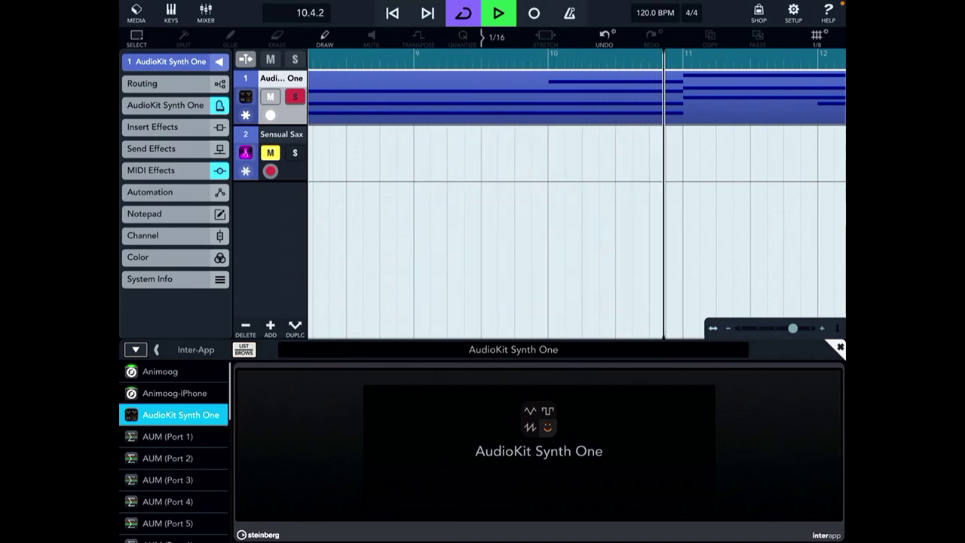
key("space")
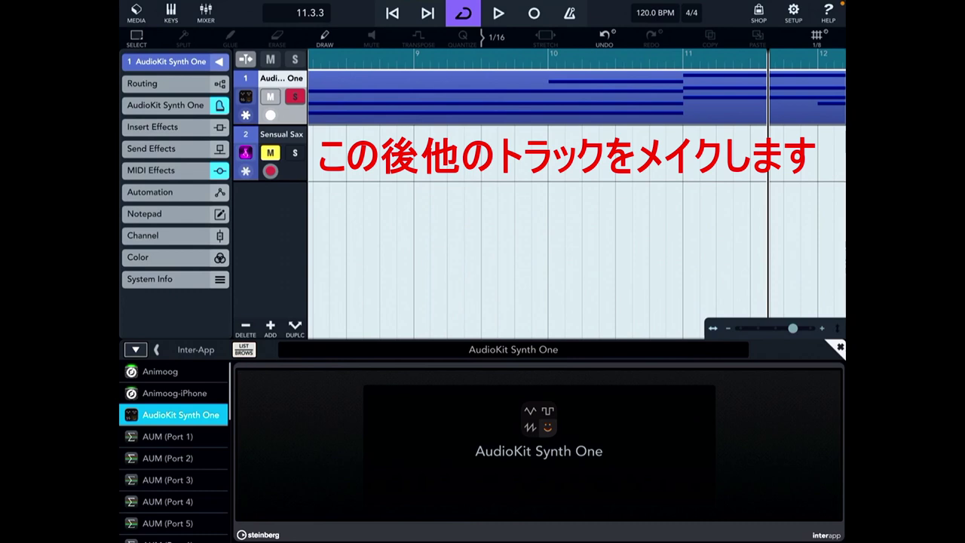
Open the chordswww part in the Key Editor and zoom in on its C3–C4 chord notes.
left_click(560, 111)
double_click(560, 112)
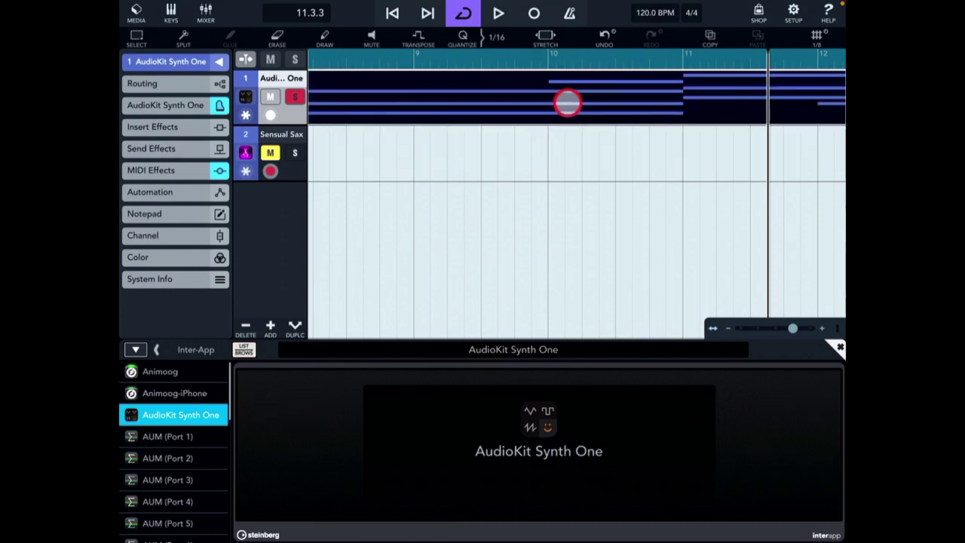
mouse_move(566, 311)
left_mouse_down()
mouse_move(564, 337)
mouse_move(578, 302)
mouse_move(577, 167)
left_mouse_up()
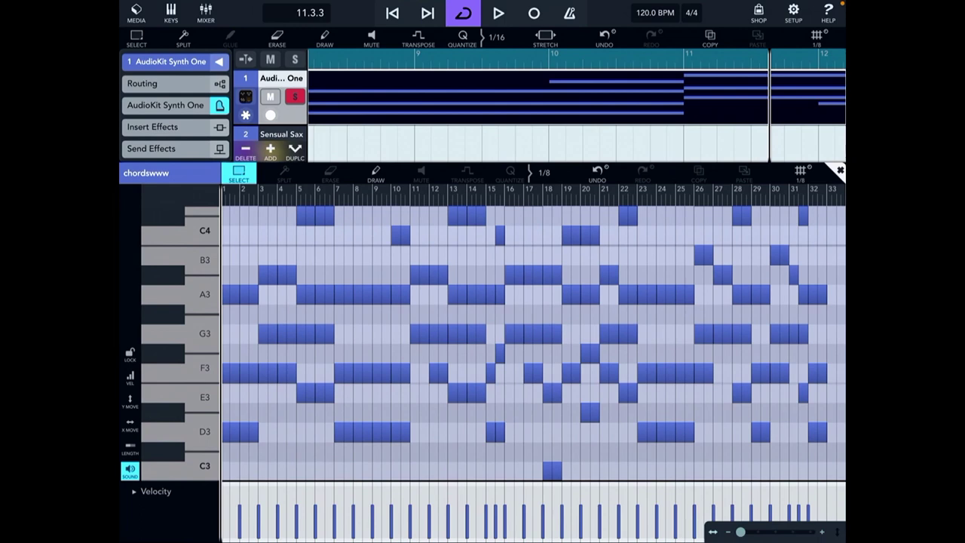
scroll(528, 339, "up", 5)
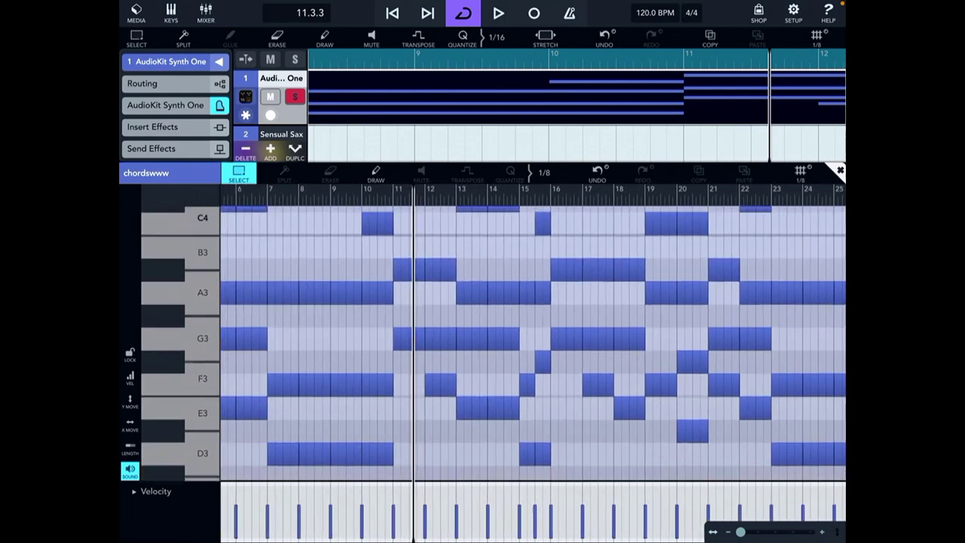
scroll(528, 339, "up", 2)
scroll(528, 340, "up", 2)
scroll(528, 339, "up", 1)
scroll(528, 339, "up", 1)
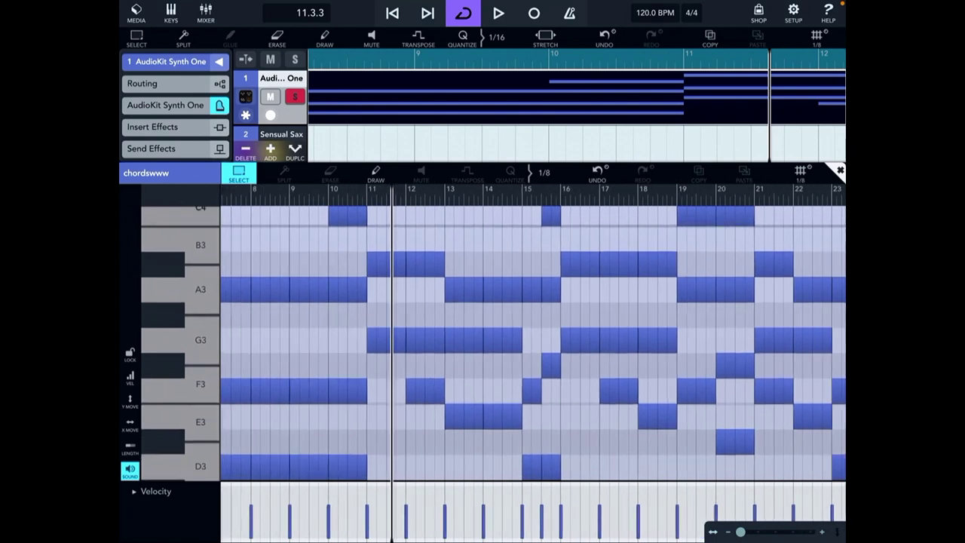
scroll(528, 340, "down", 1)
scroll(528, 339, "down", 1)
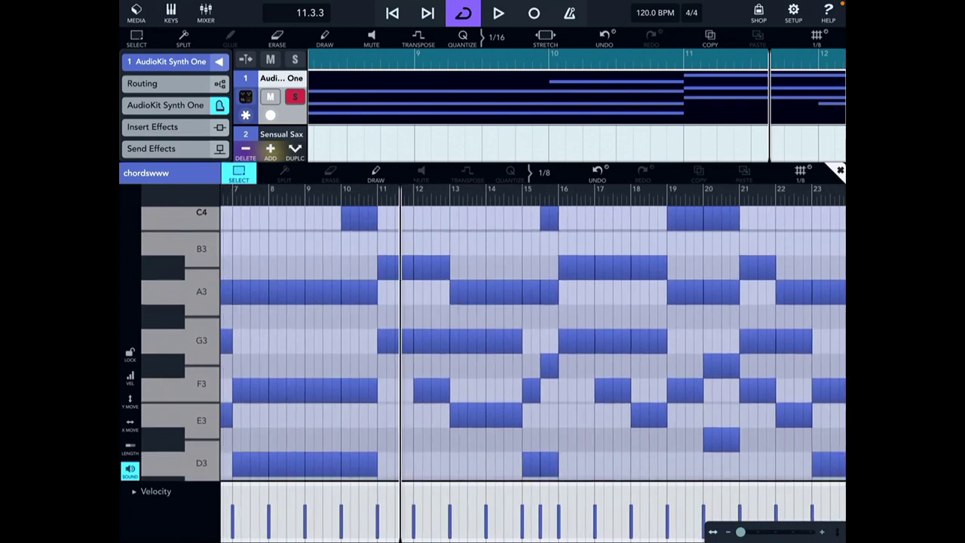